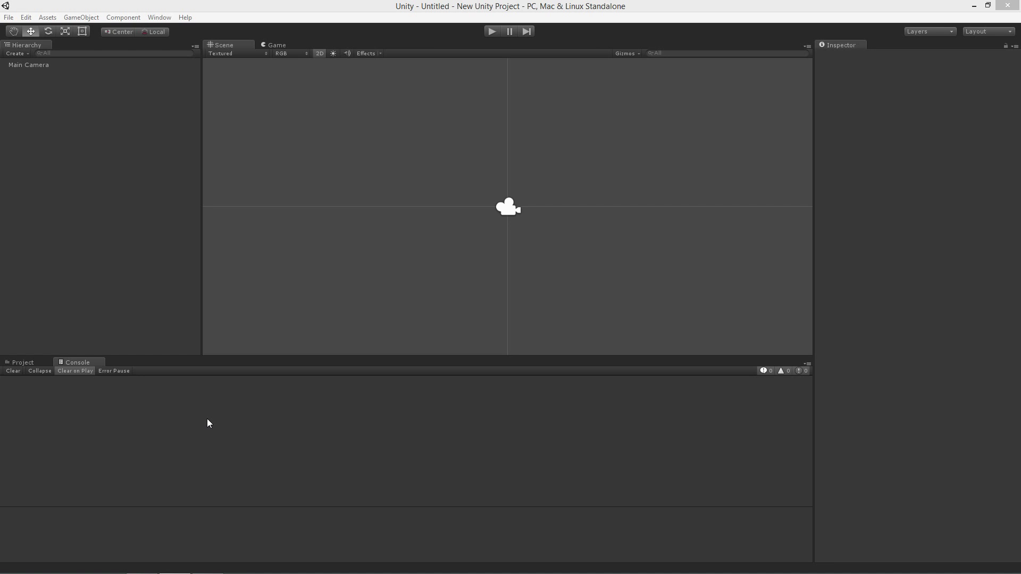
Open the Level scene from the project's Scenes folder
click(25, 364)
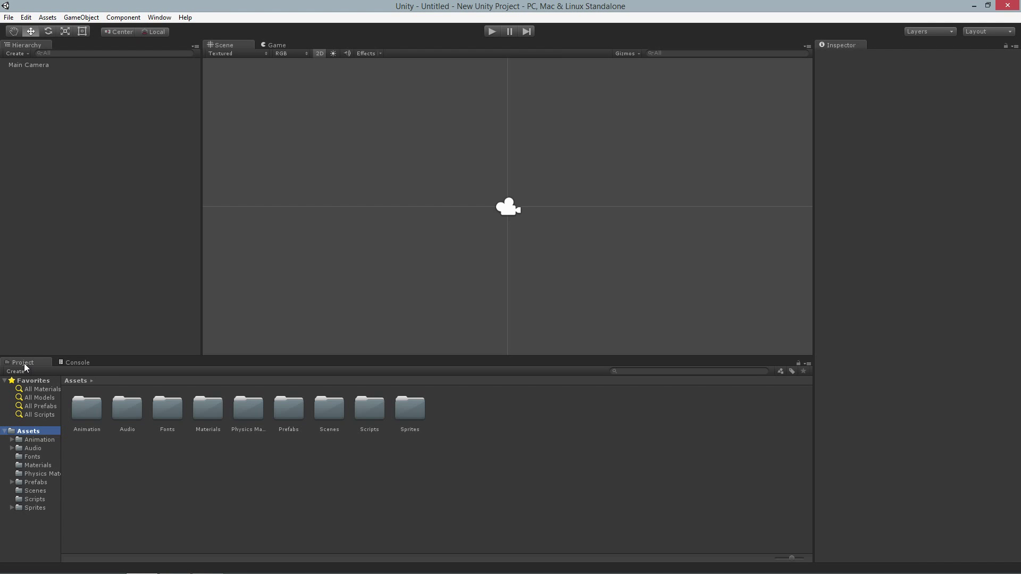
click(37, 503)
click(37, 491)
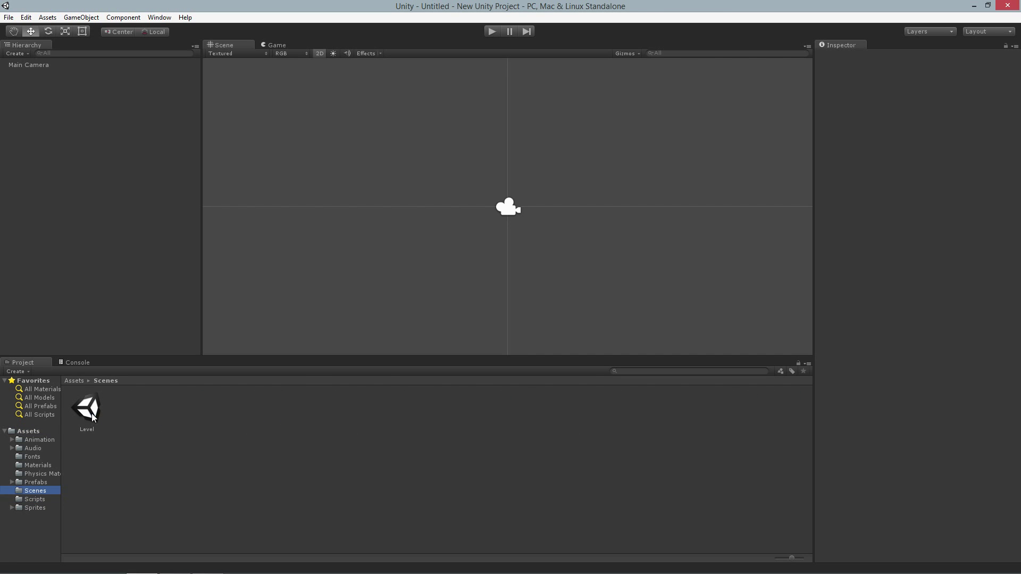
double_click(90, 416)
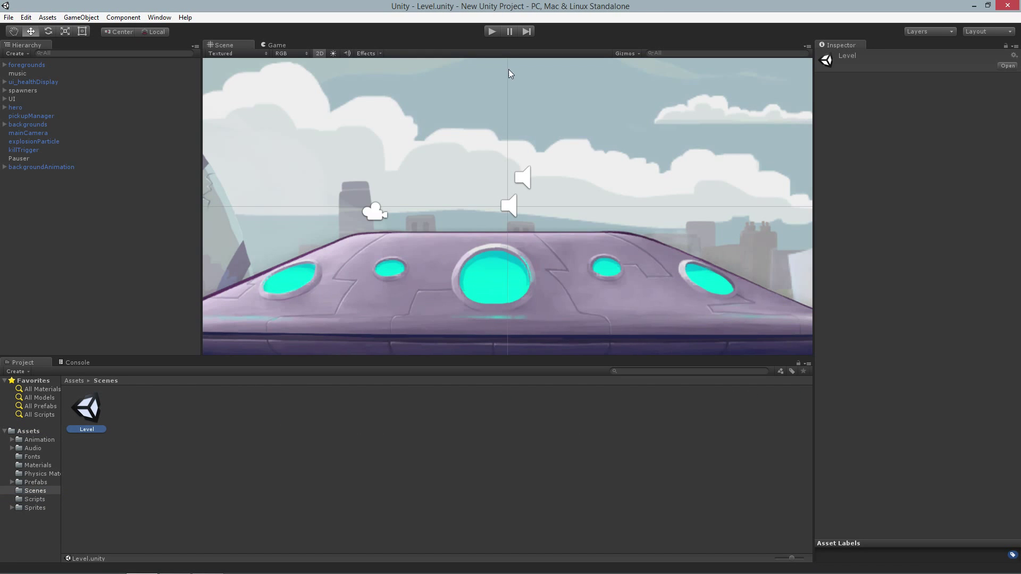
Play-test the Level scene by moving the hero and firing rockets at the enemies, and stop the game
click(487, 31)
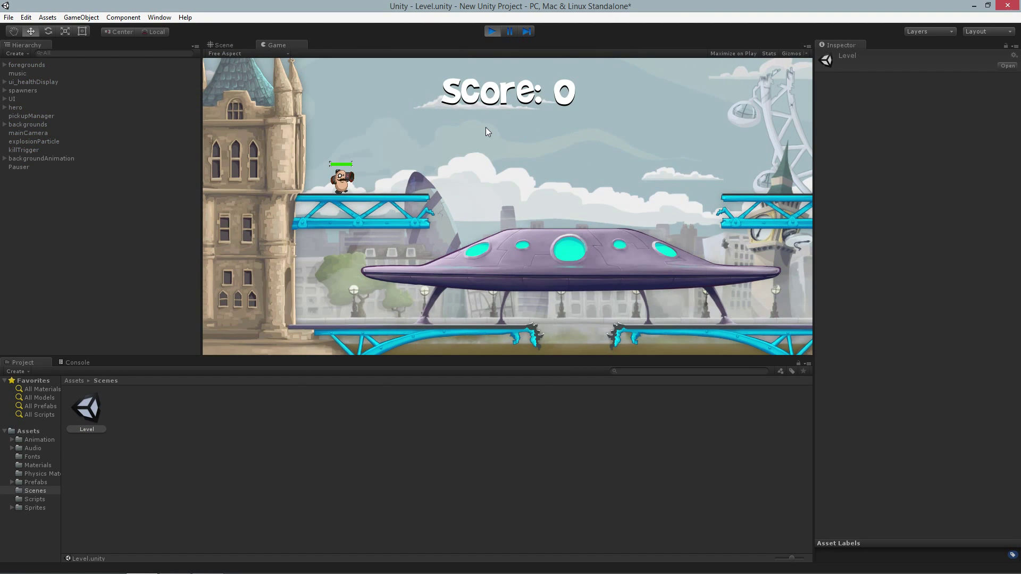
key(Right)
key(Left)
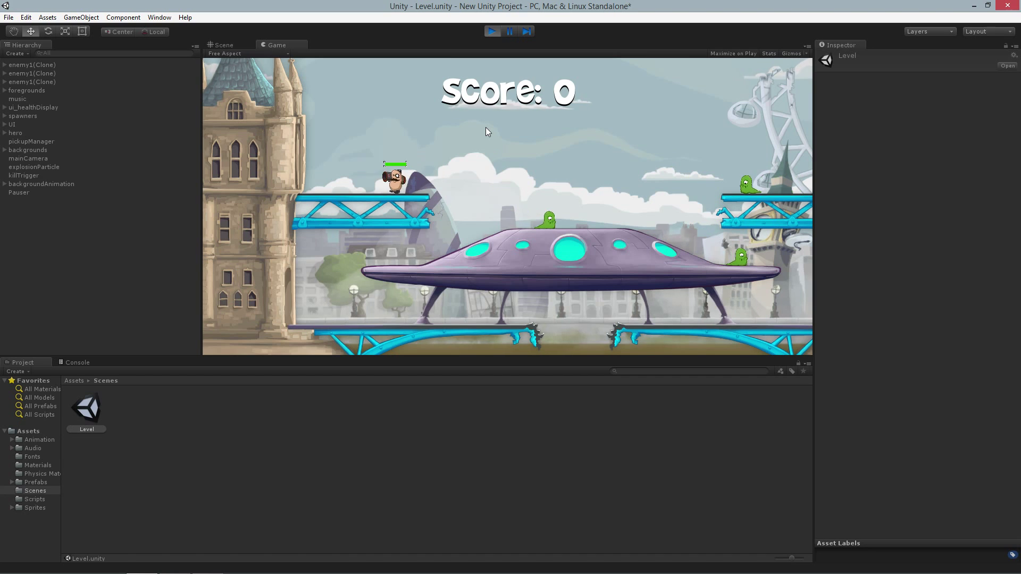
key(Right)
click(512, 209)
click(603, 168)
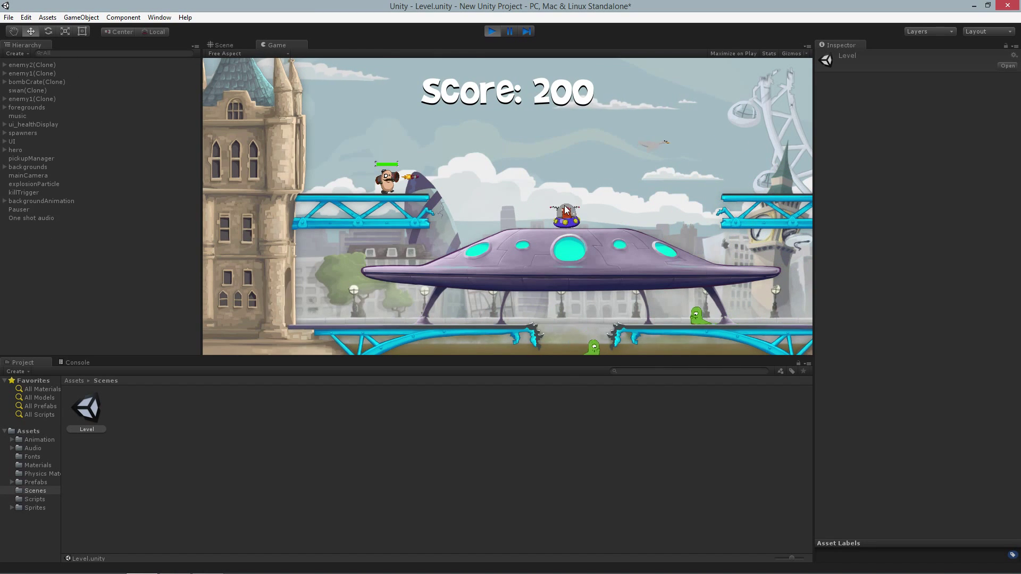
click(634, 196)
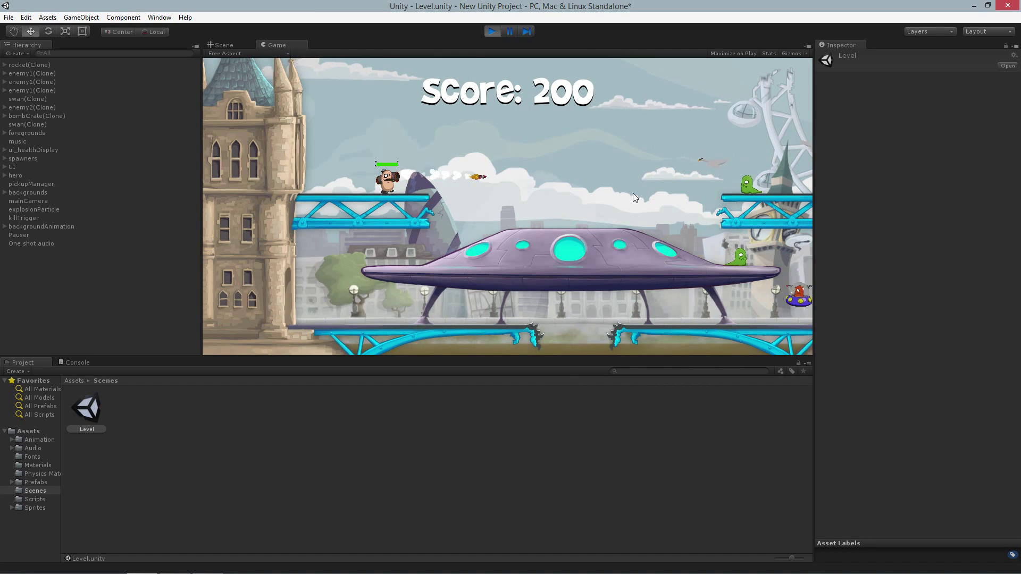
click(560, 228)
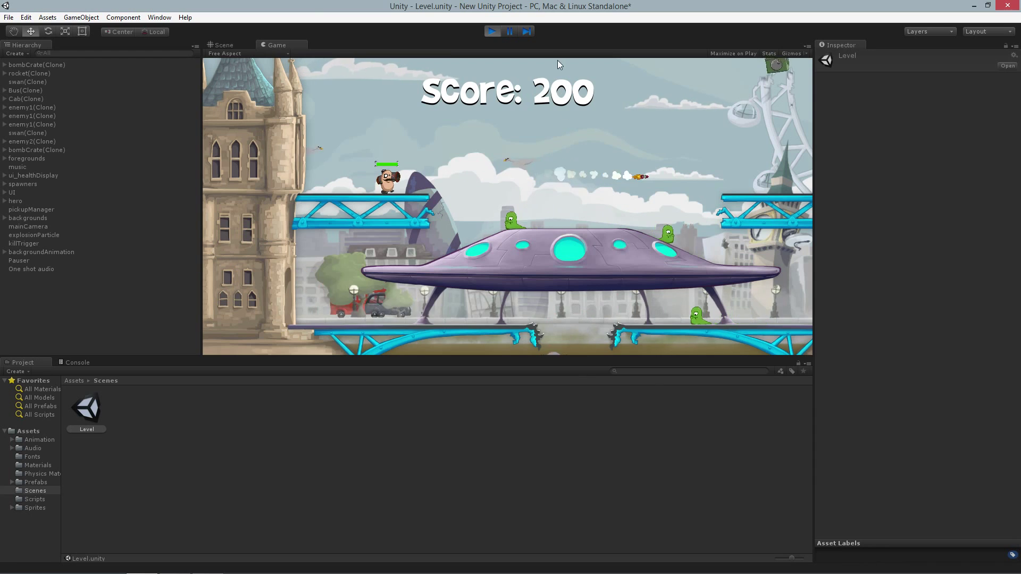
click(491, 31)
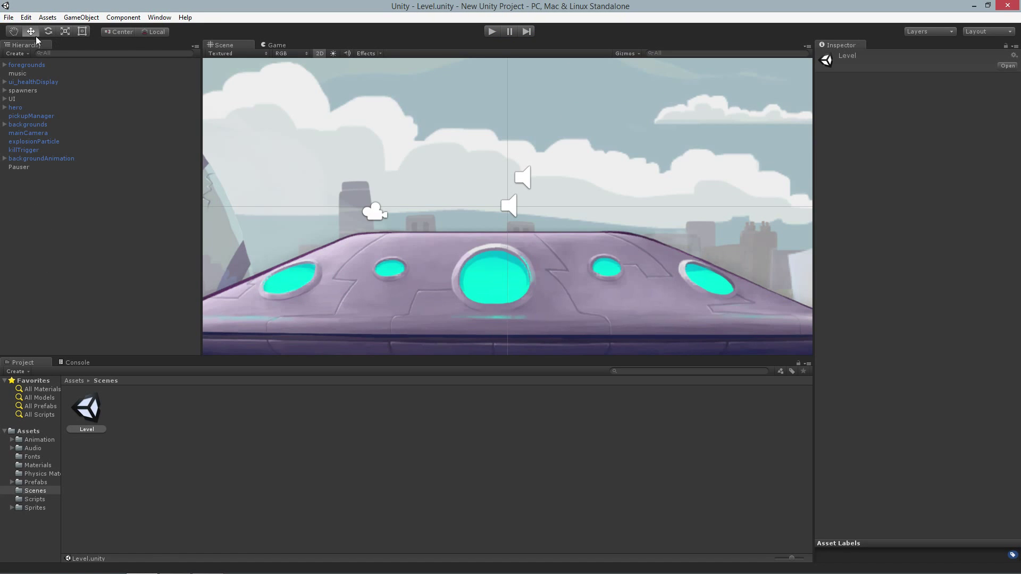
Switch the project's build platform to Windows Phone 8 in the build settings
click(12, 19)
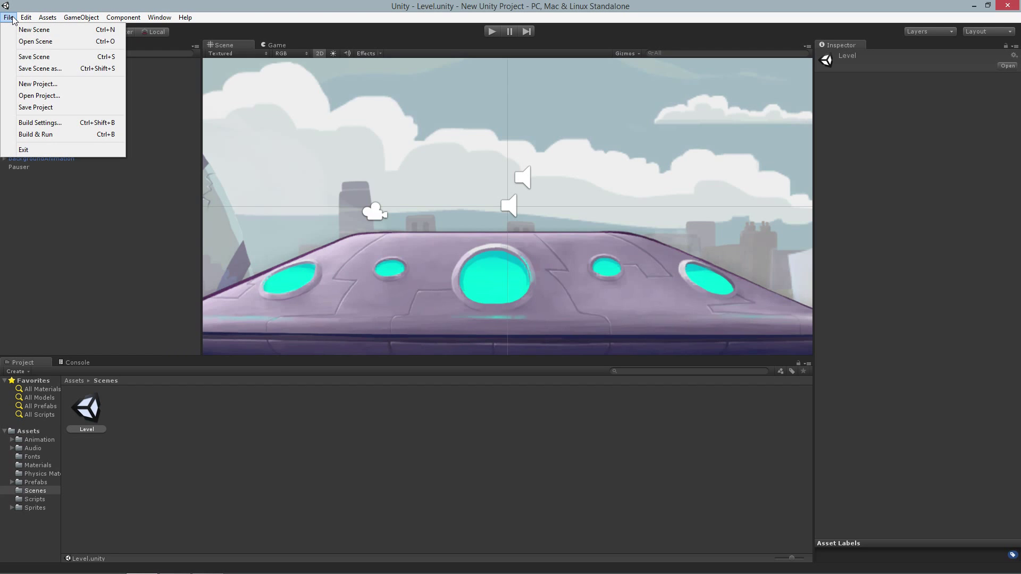
click(55, 125)
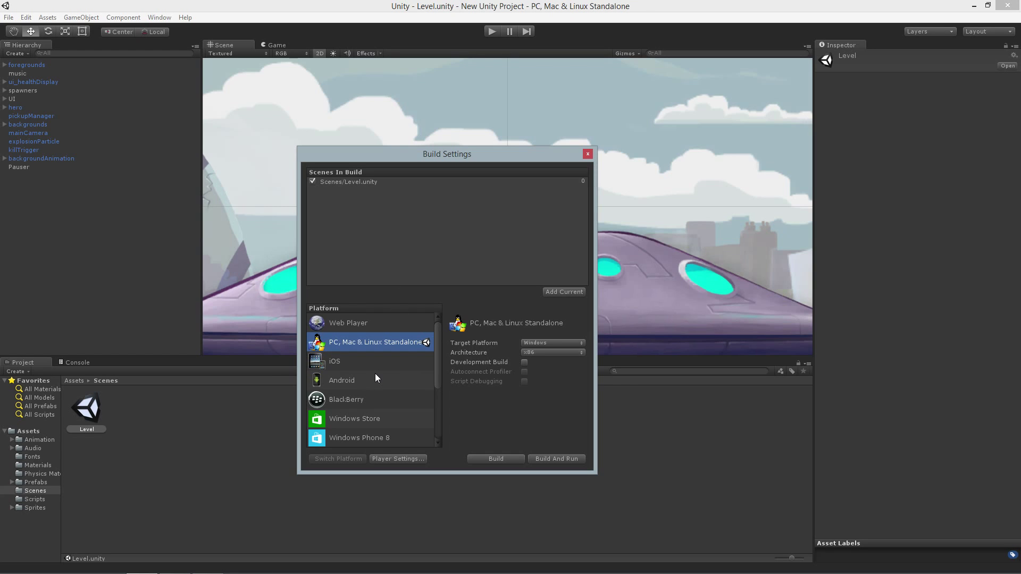
scroll(375, 375, down, 3)
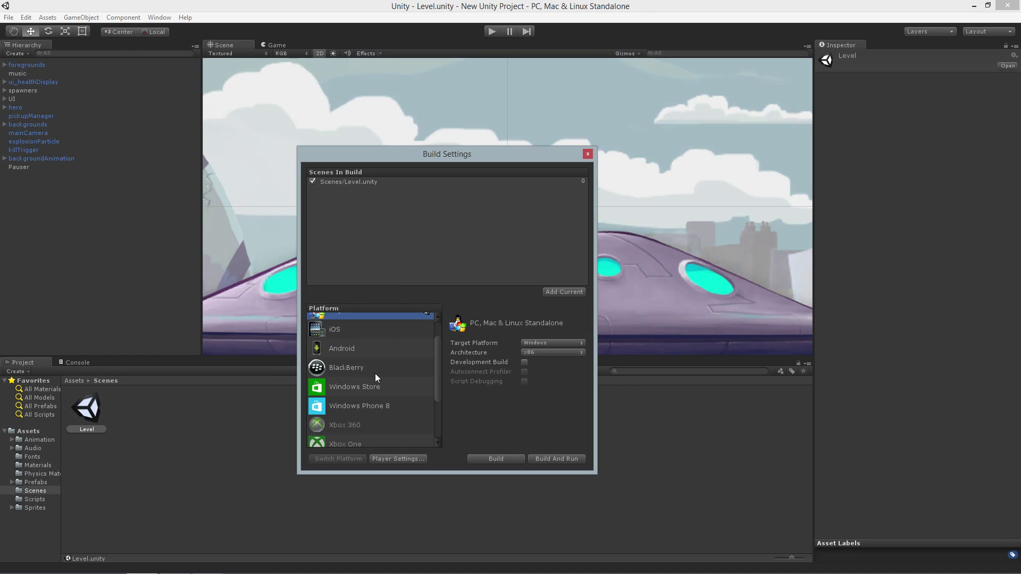
click(368, 407)
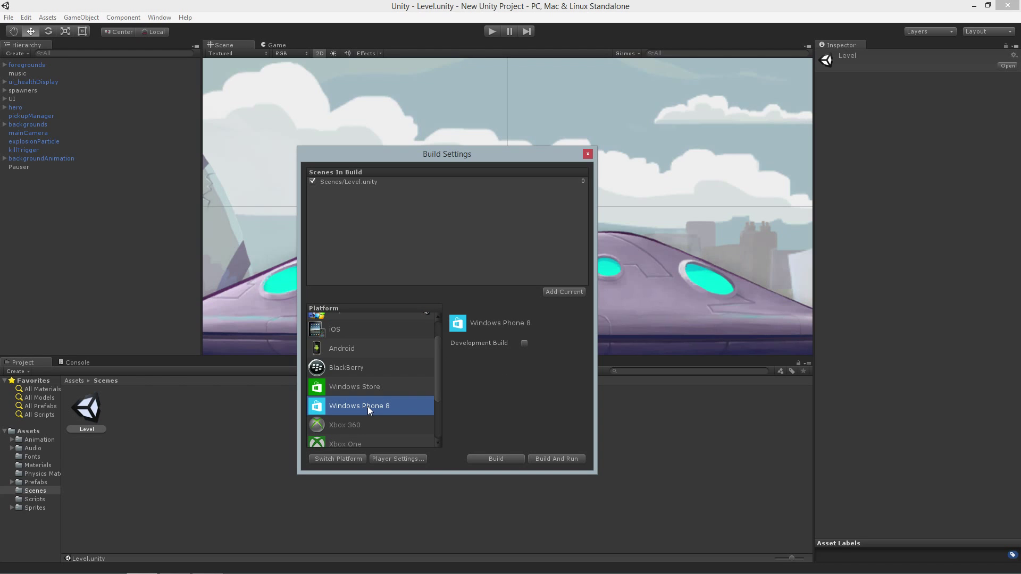
click(351, 458)
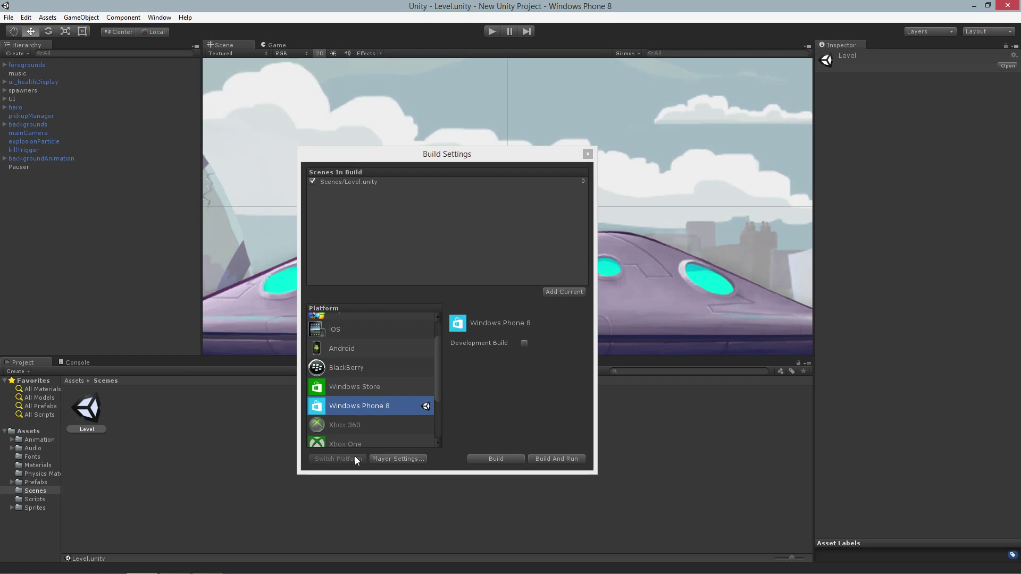
Try Portrait as the default orientation in the Windows Phone 8 player settings and restore Landscape Left
click(394, 461)
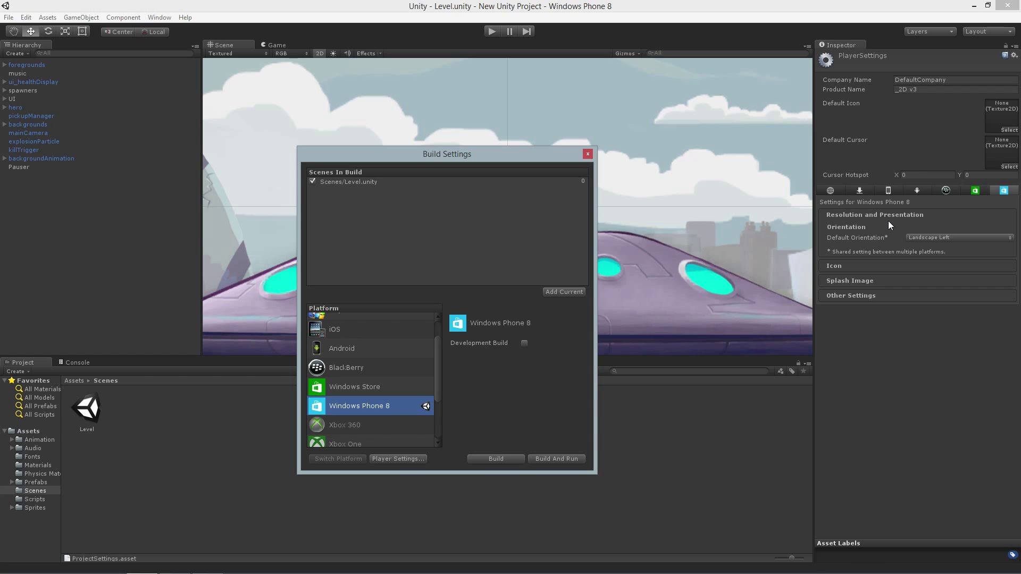
click(924, 238)
click(925, 248)
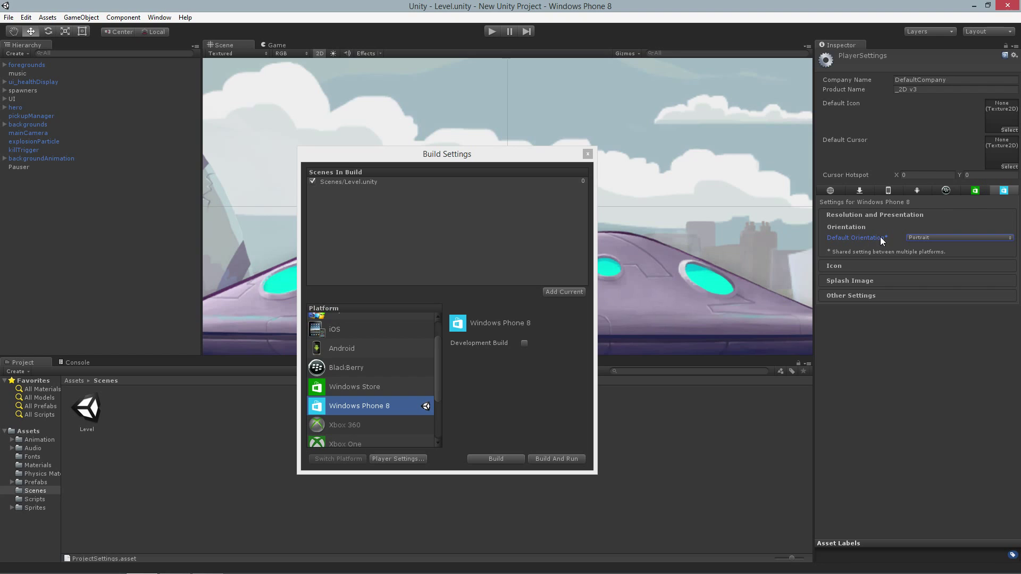
click(930, 237)
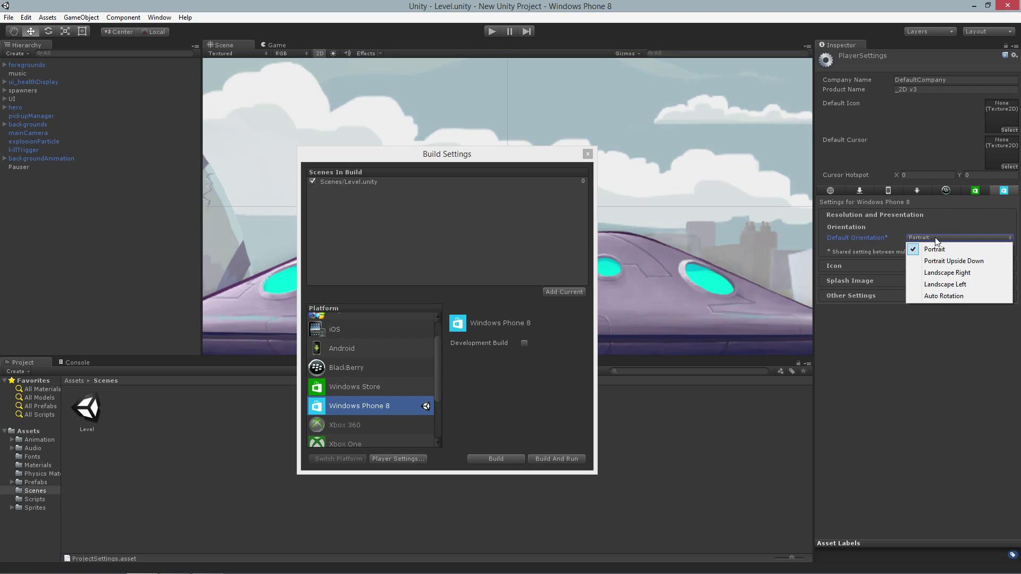
click(942, 287)
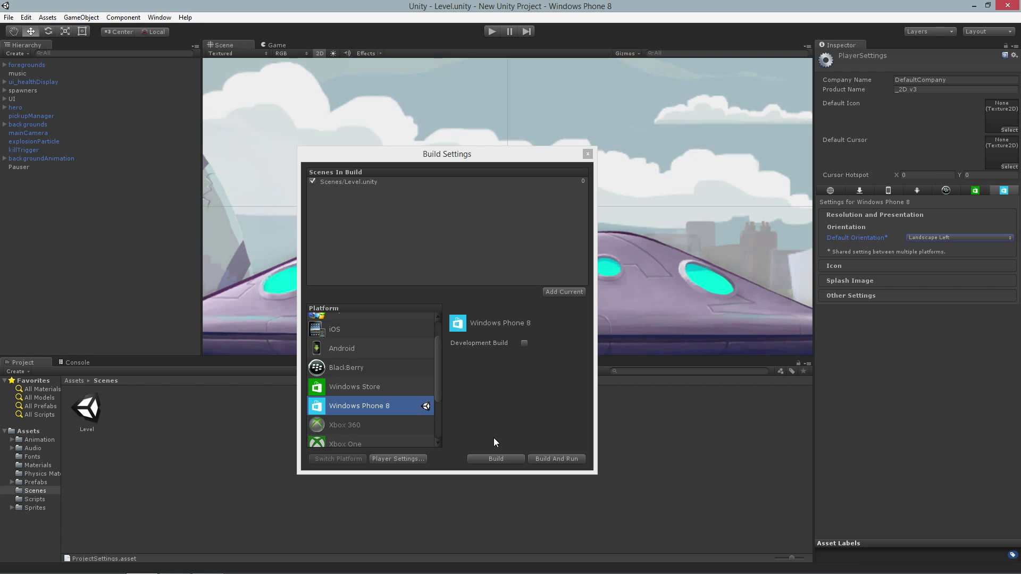
Build the Windows Phone 8 project into the Build folder of New Unity Project
click(496, 459)
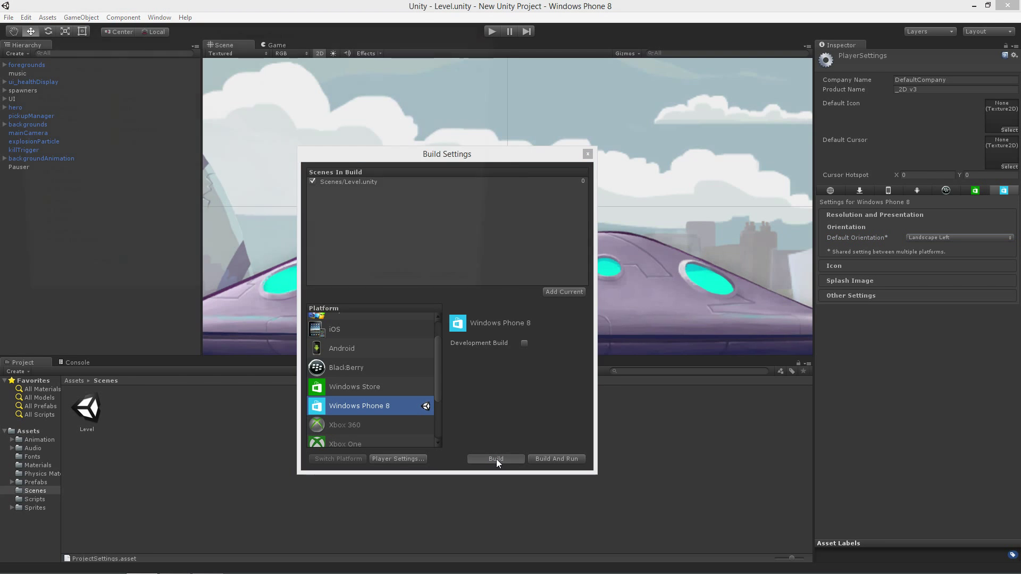
drag(305, 33, 536, 112)
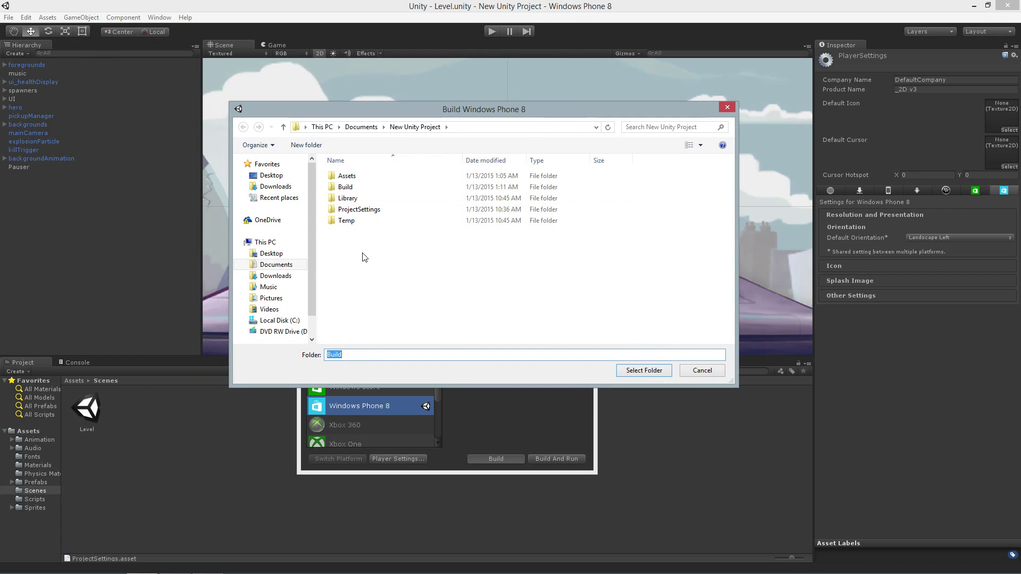
click(358, 190)
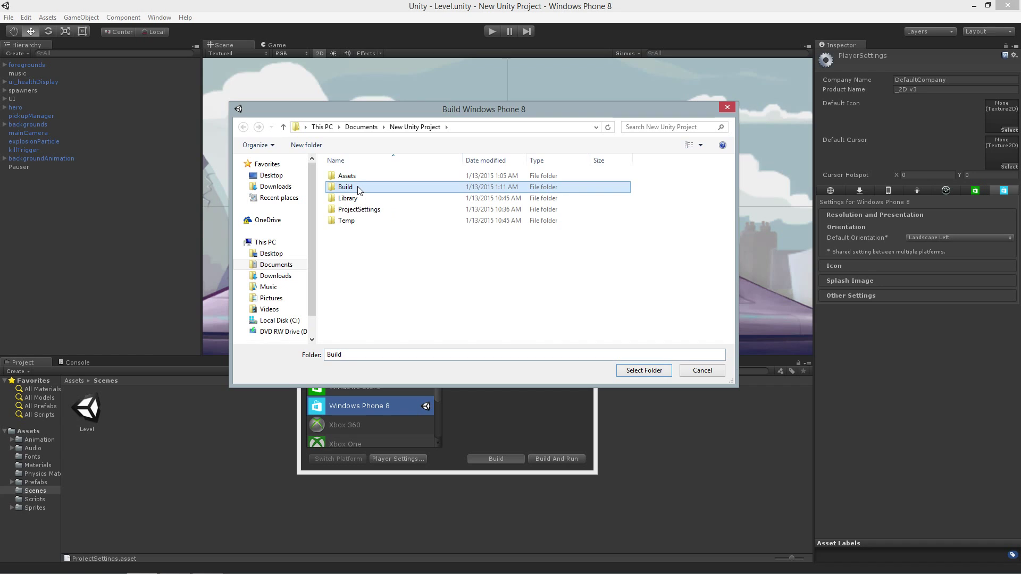
click(621, 372)
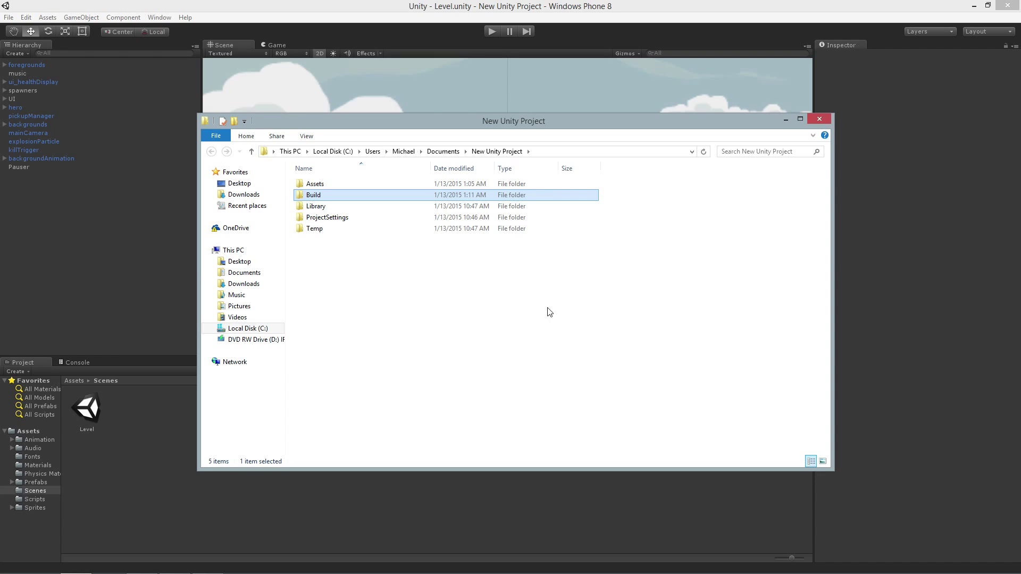
Open the generated _2Dv3 solution from the Build folder in Visual Studio
double_click(363, 199)
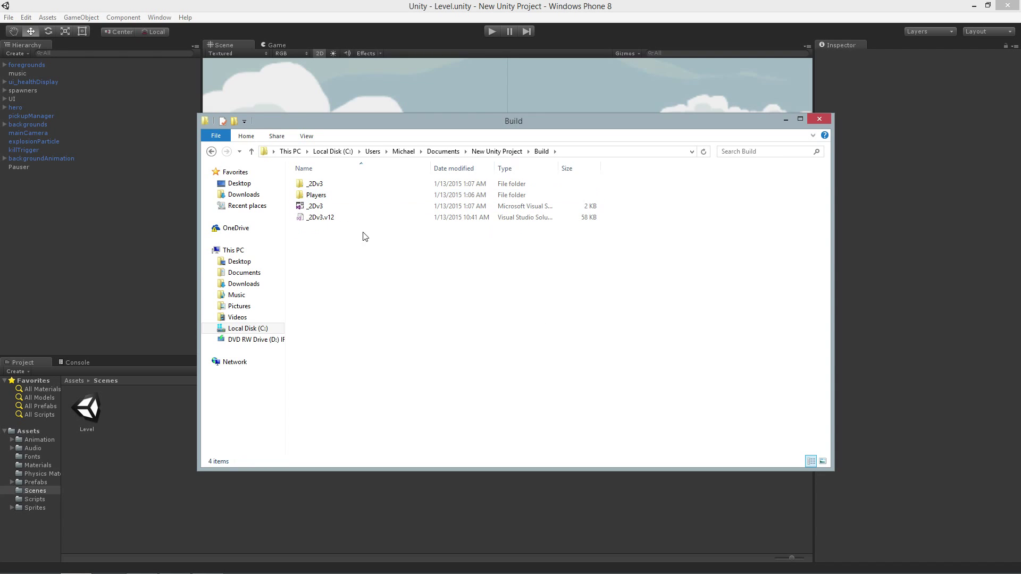
double_click(330, 207)
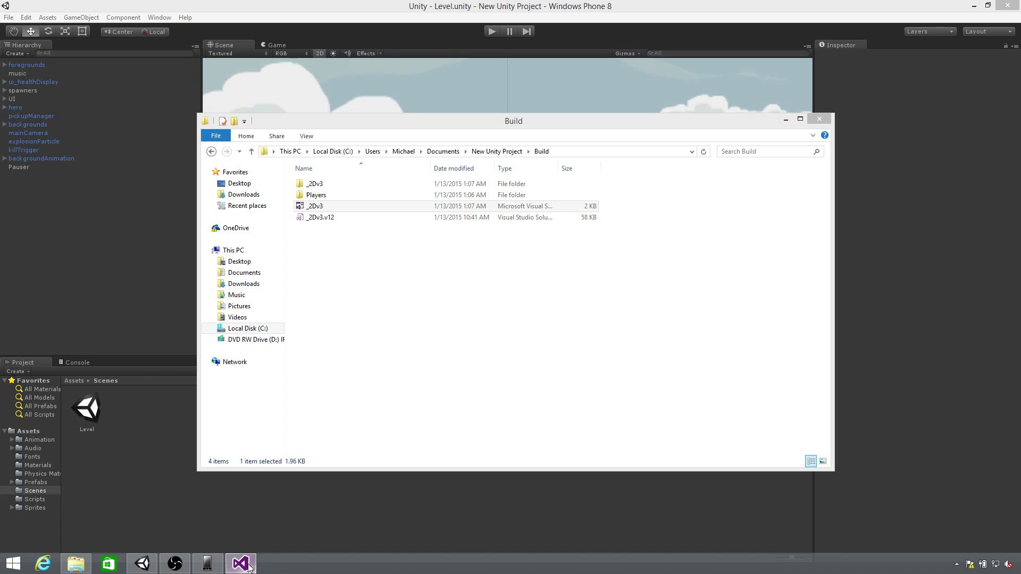
click(242, 565)
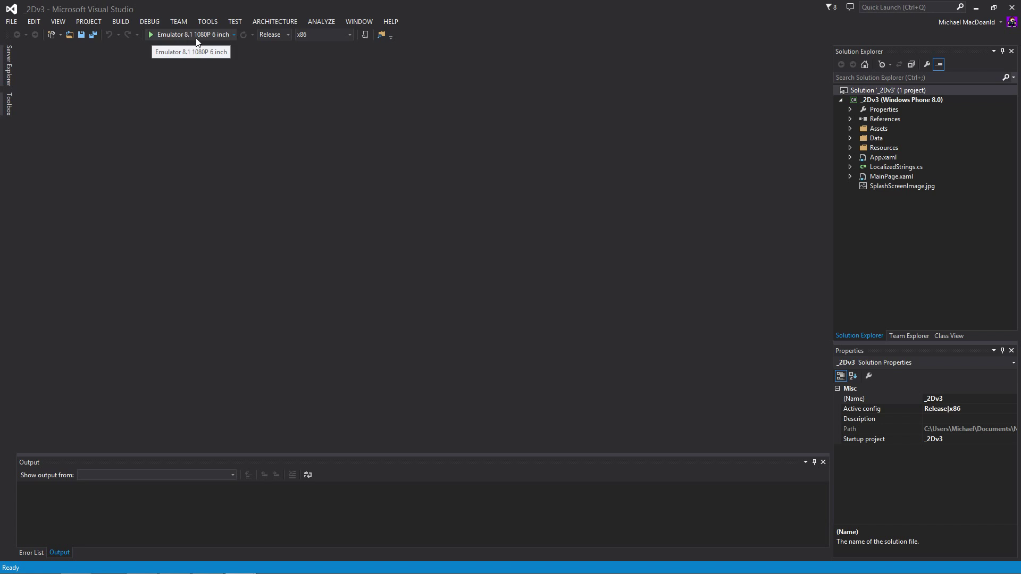
Run the _2Dv3 project on Emulator 8.1 1080P 6 inch and rotate the emulator to landscape
click(233, 35)
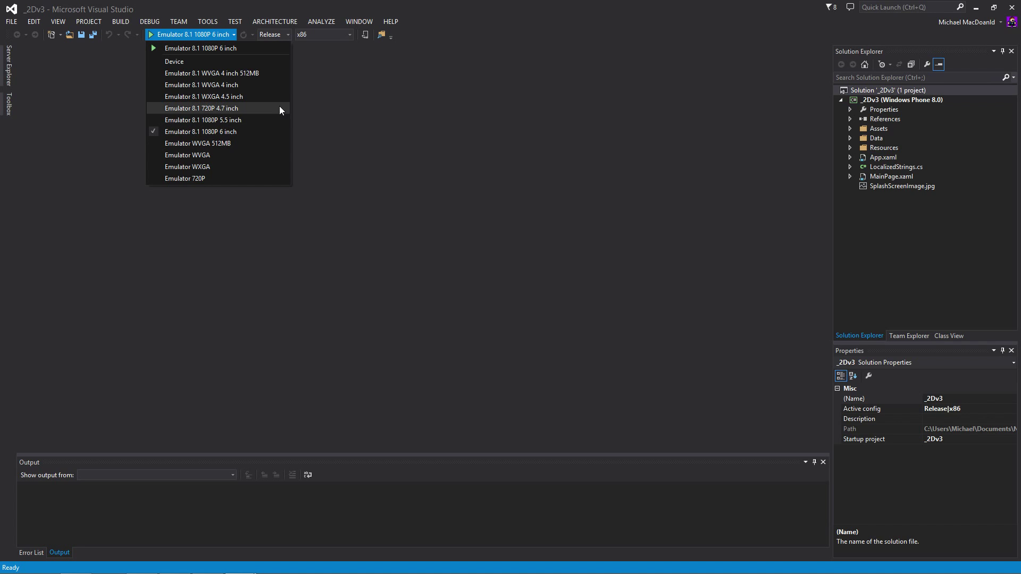
click(194, 35)
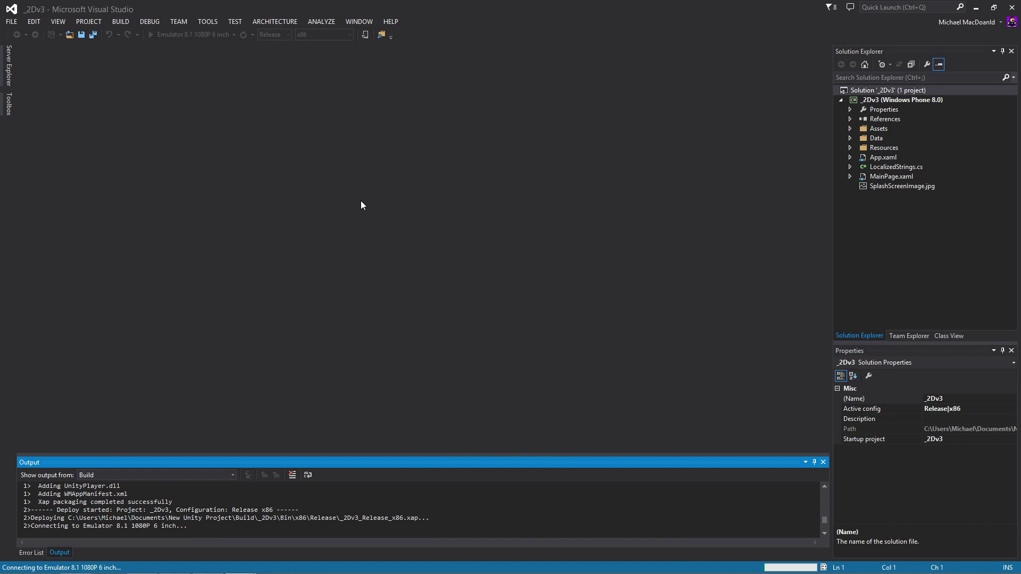
drag(507, 112, 487, 74)
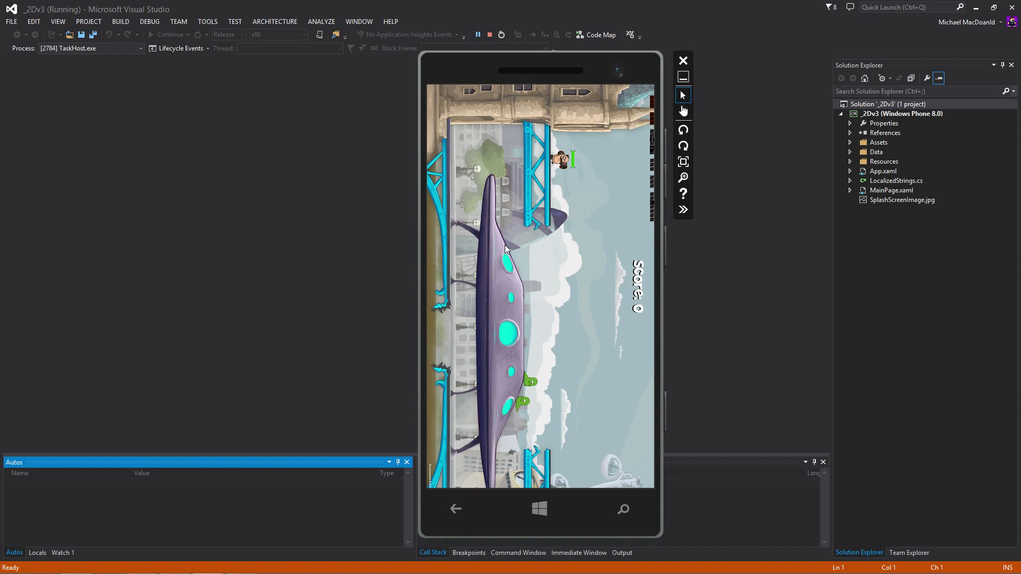
click(683, 130)
drag(633, 66, 669, 108)
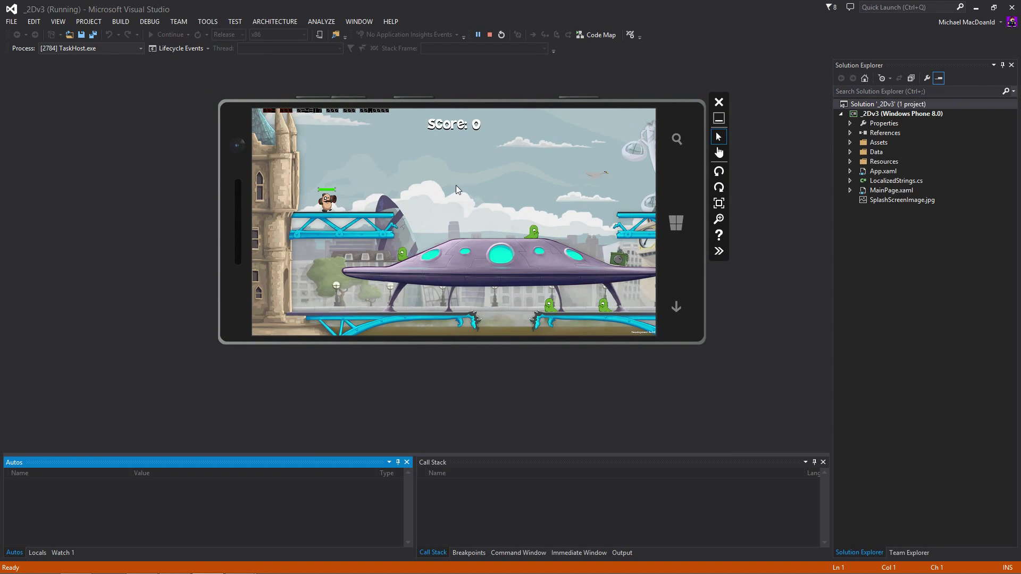